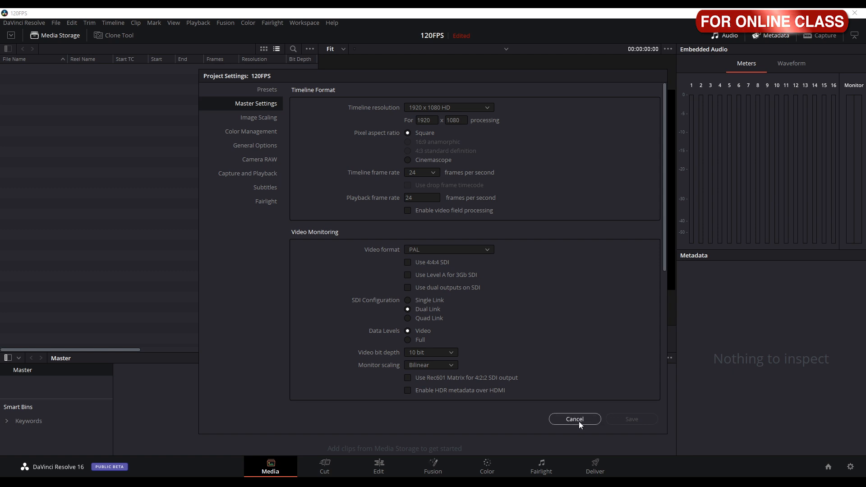
# Import the clip C0070.MP4 into the media pool and change the project frame rate to match it
pyautogui.moveTo(389, 402); pyautogui.dragTo(326, 424)
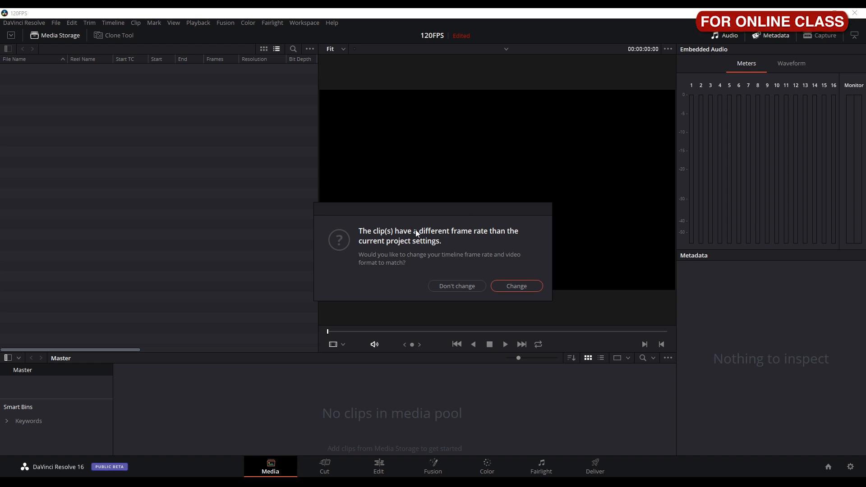
pyautogui.click(516, 285)
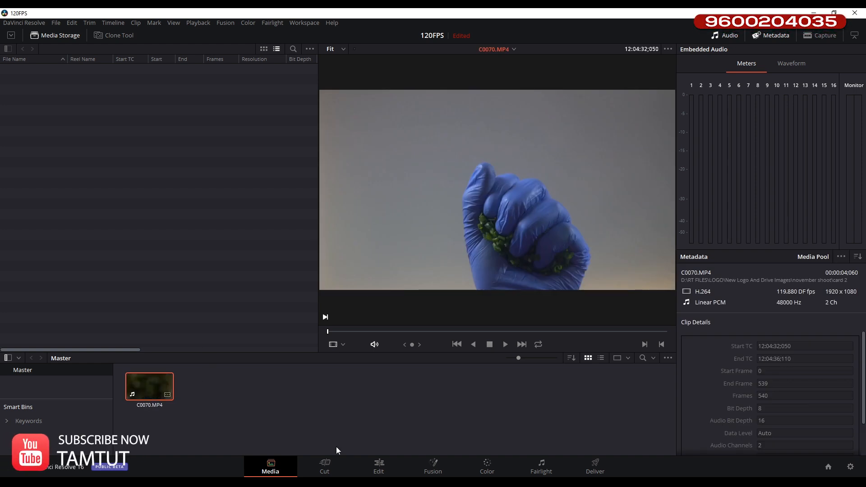
# Set the project's playback frame rate to 24 frames per second and save the project settings
pyautogui.click(378, 468)
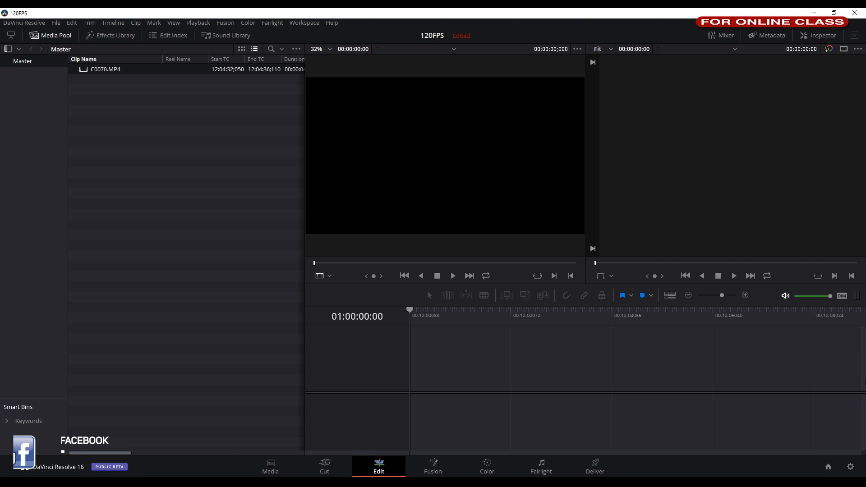
pyautogui.click(849, 466)
pyautogui.click(419, 207)
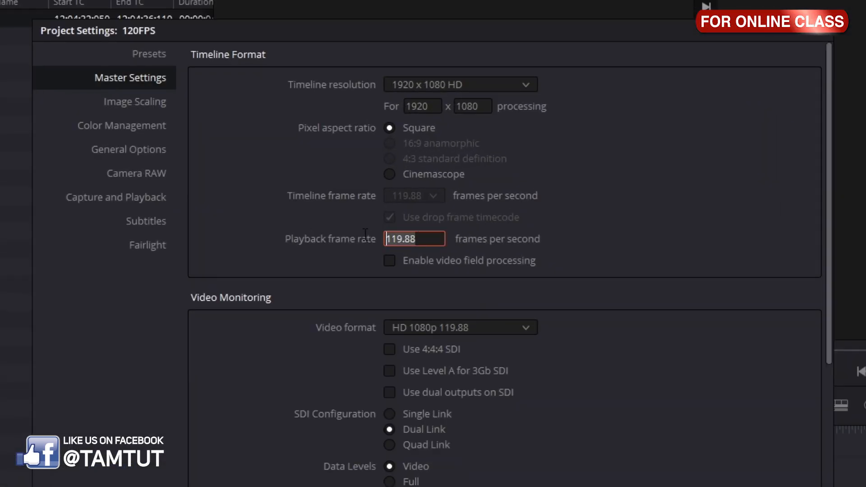
pyautogui.write('24')
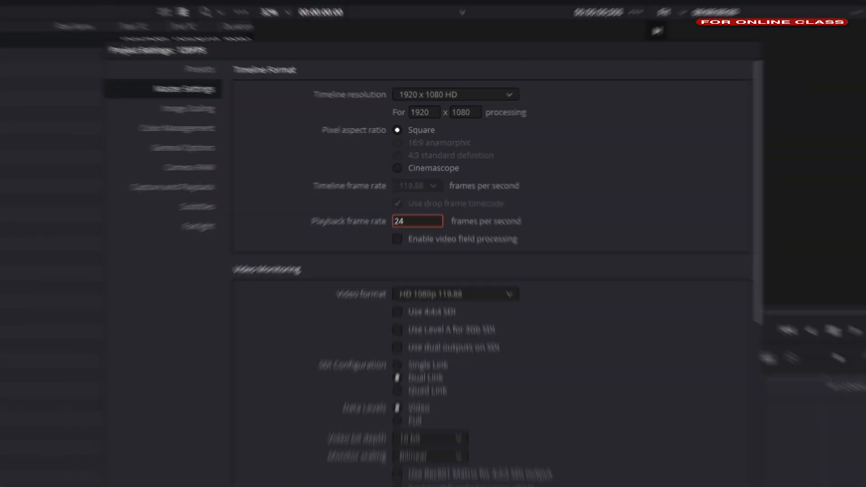
pyautogui.click(635, 418)
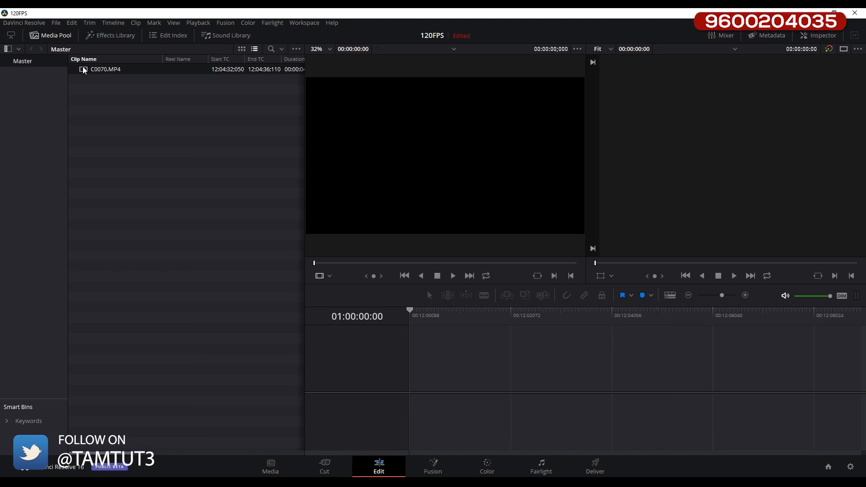
# Place C0070.MP4 on a new timeline and mute the Audio 1 track
pyautogui.moveTo(83, 70); pyautogui.dragTo(411, 386)
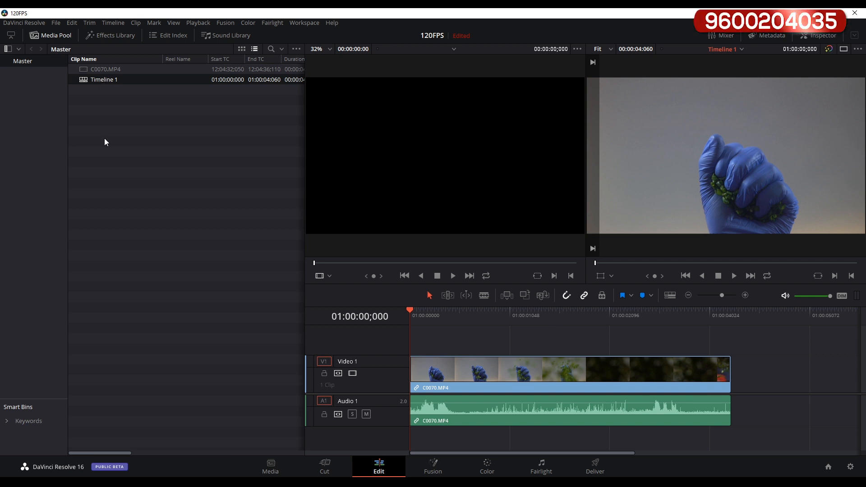
pyautogui.moveTo(423, 317); pyautogui.dragTo(485, 329)
pyautogui.click(365, 414)
# Preview the clip's slow-motion playback, check the frame rates in the project settings, and return the playhead to the start
pyautogui.press('space')
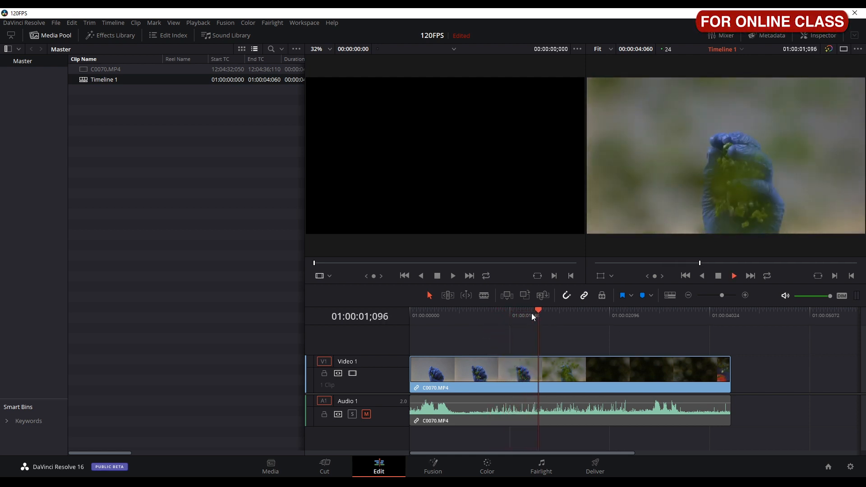
pyautogui.moveTo(559, 318); pyautogui.dragTo(488, 351)
pyautogui.press('space')
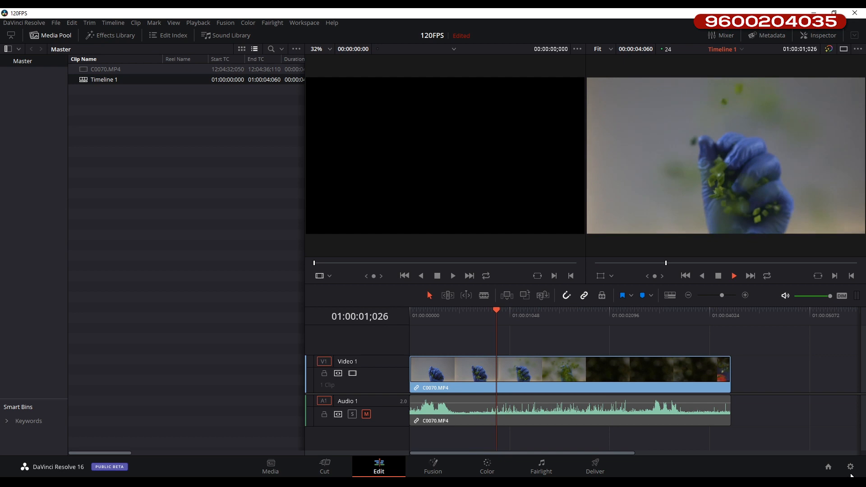
pyautogui.click(851, 467)
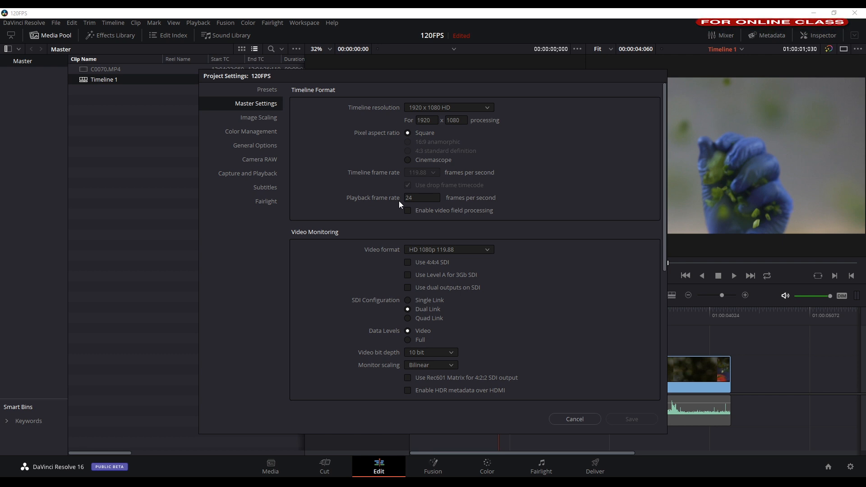
pyautogui.click(581, 418)
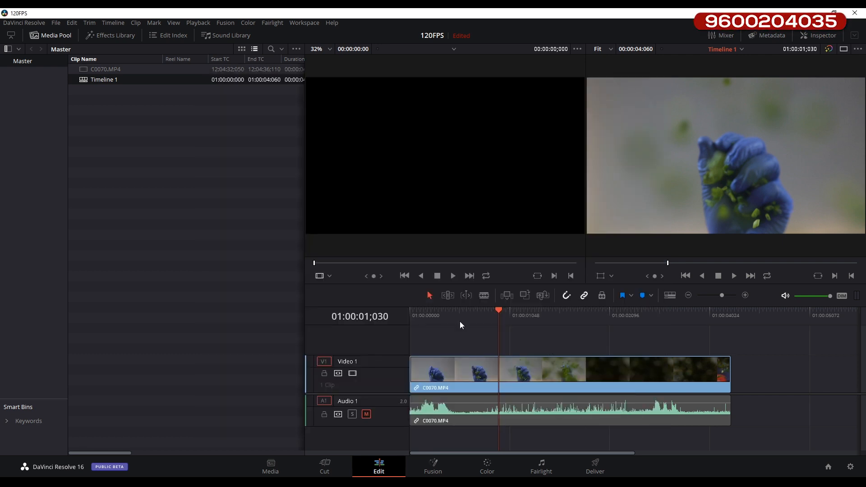
pyautogui.moveTo(459, 321); pyautogui.dragTo(400, 310)
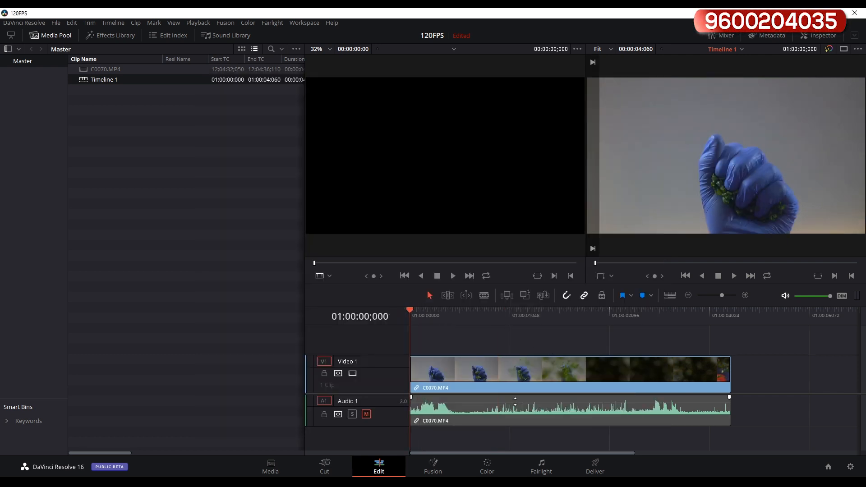
# Open the timeline's render settings and set the video codec to DNxHR
pyautogui.click(594, 464)
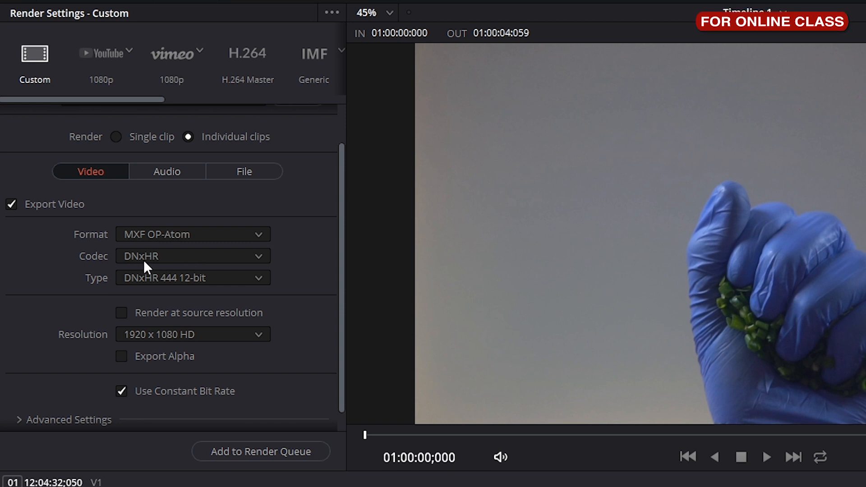
pyautogui.click(259, 256)
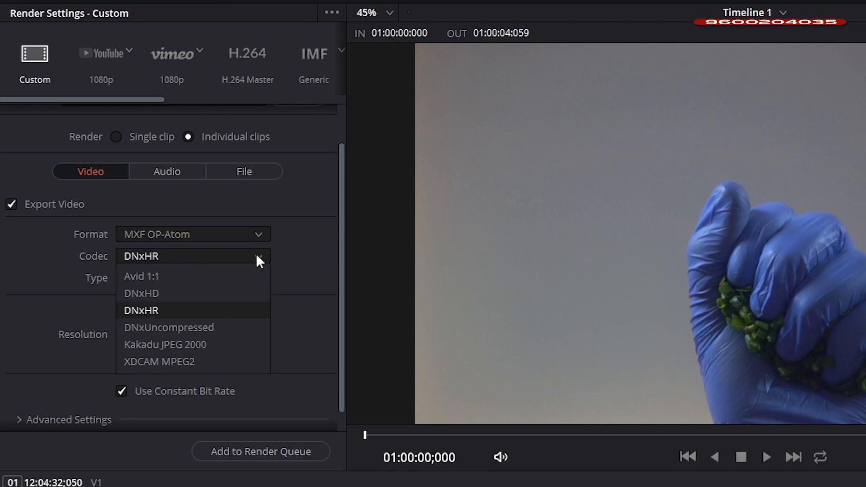
pyautogui.click(211, 293)
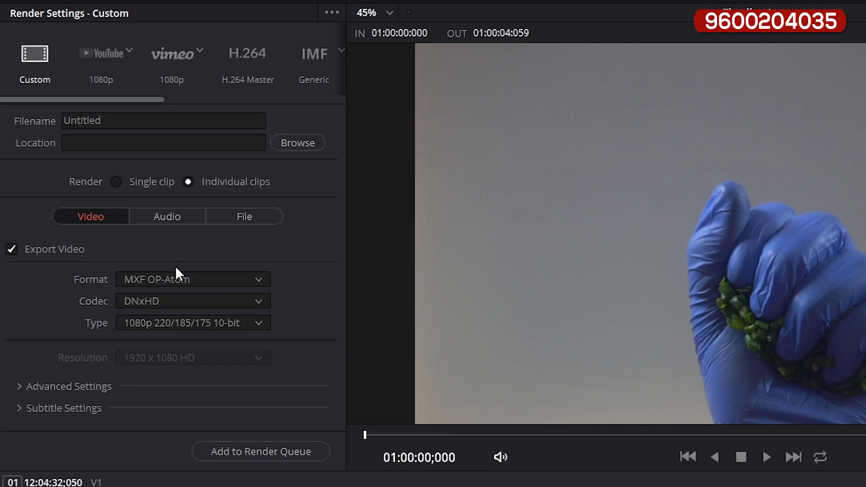
pyautogui.click(168, 299)
pyautogui.click(156, 350)
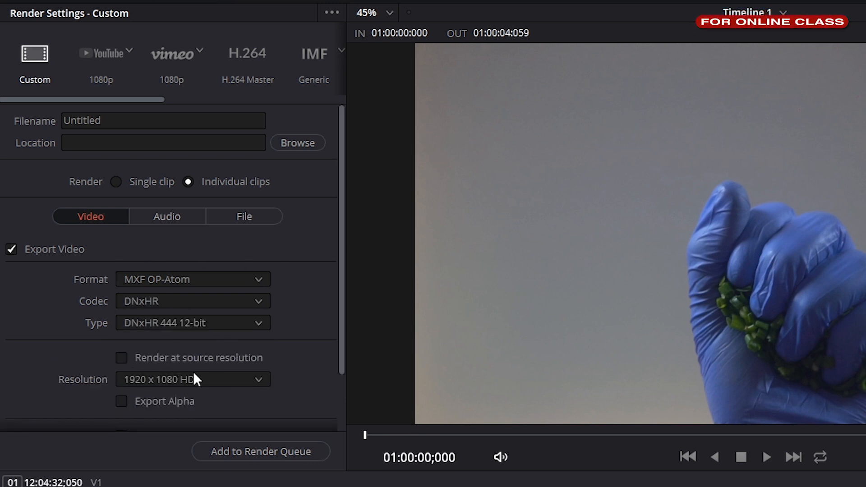
# Set the render to use source names for its files and choose the 120FPS Convert folder as the destination
pyautogui.click(233, 216)
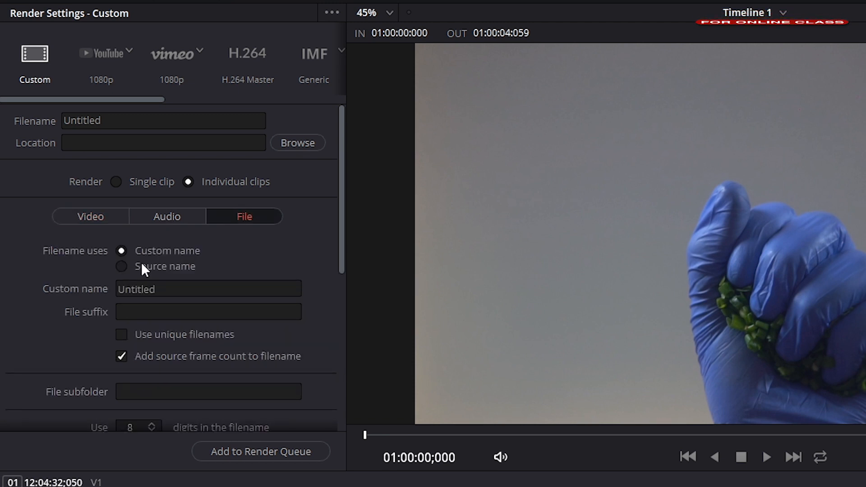
pyautogui.click(121, 266)
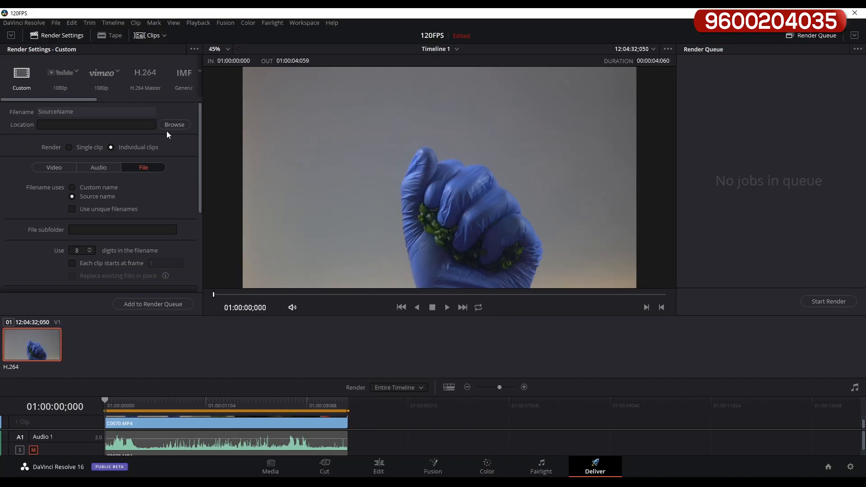
pyautogui.click(298, 142)
pyautogui.doubleClick(90, 96)
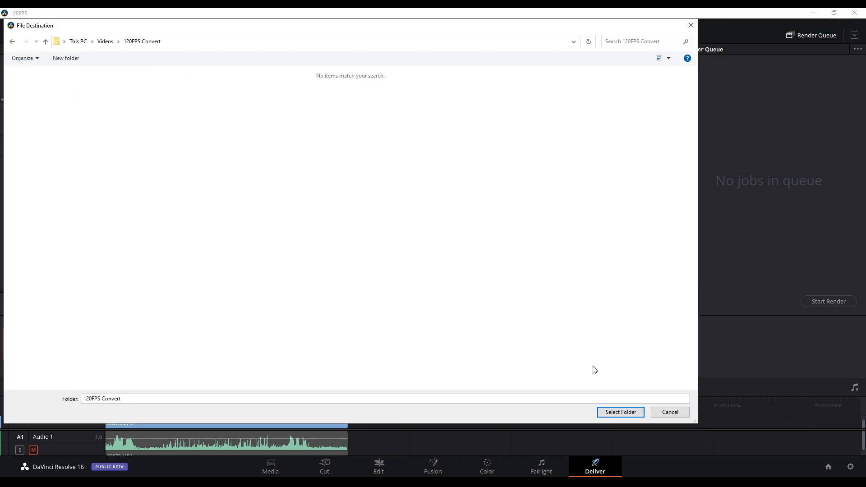
pyautogui.click(615, 413)
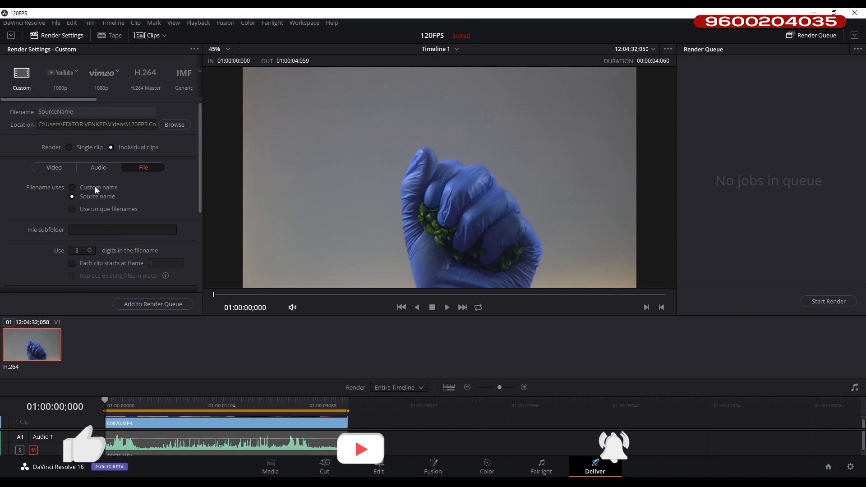
# Add the timeline to the render queue and start rendering
pyautogui.click(150, 305)
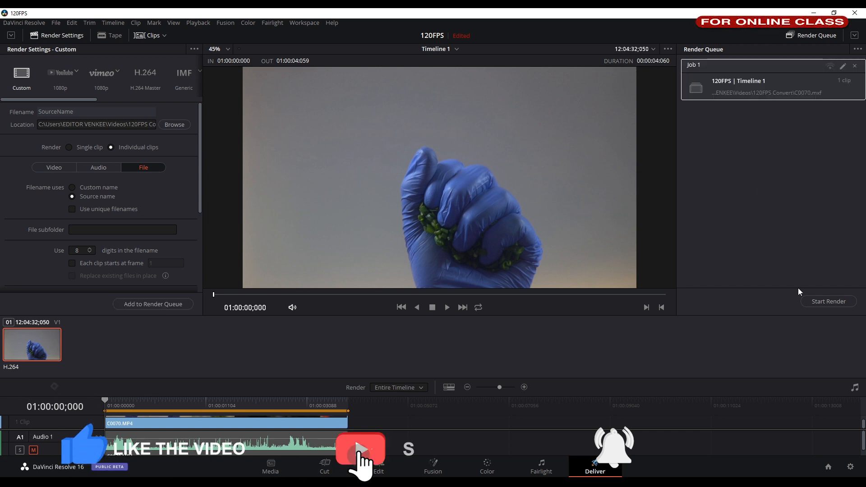
pyautogui.click(810, 301)
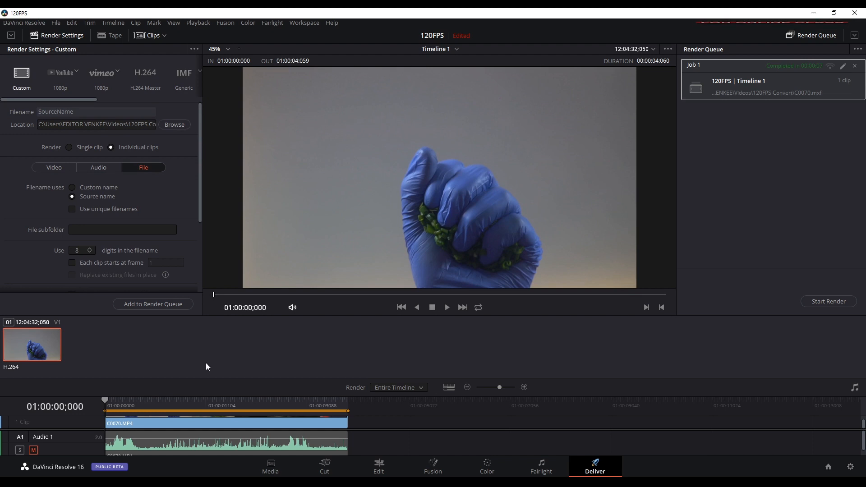
# Export the timeline as an AAF file named 120FPS File in the 120FPS Convert folder and close the log
pyautogui.click(370, 466)
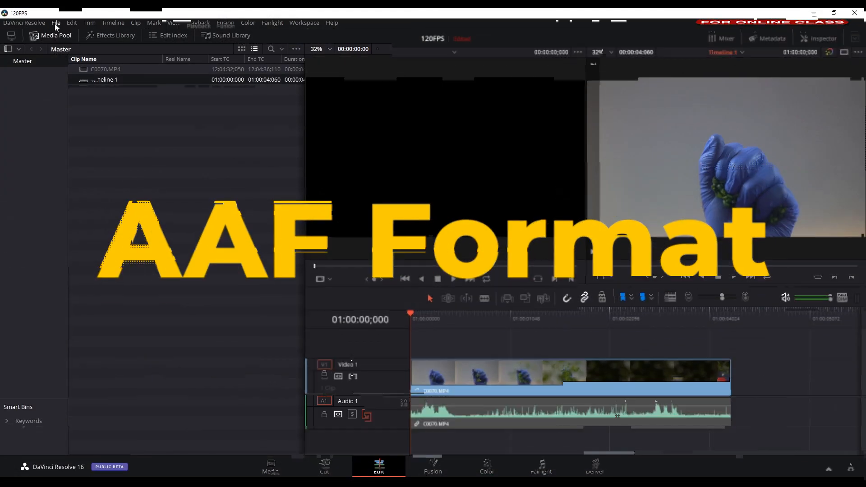
pyautogui.click(56, 23)
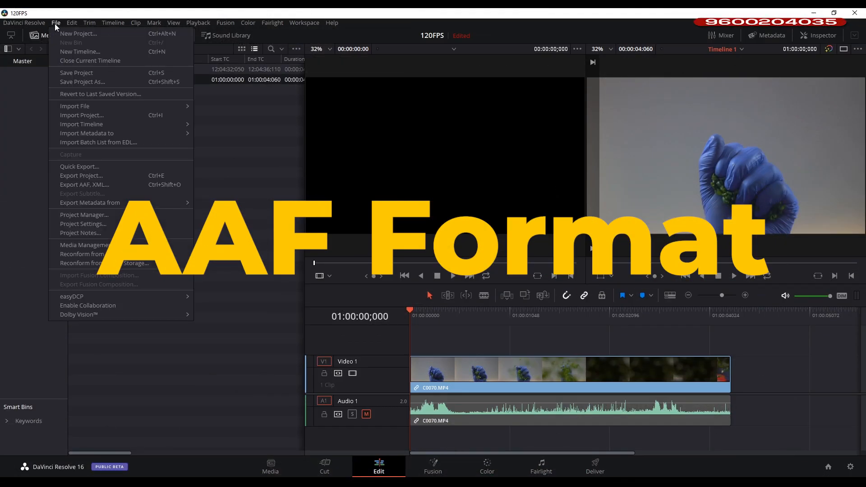
pyautogui.click(88, 184)
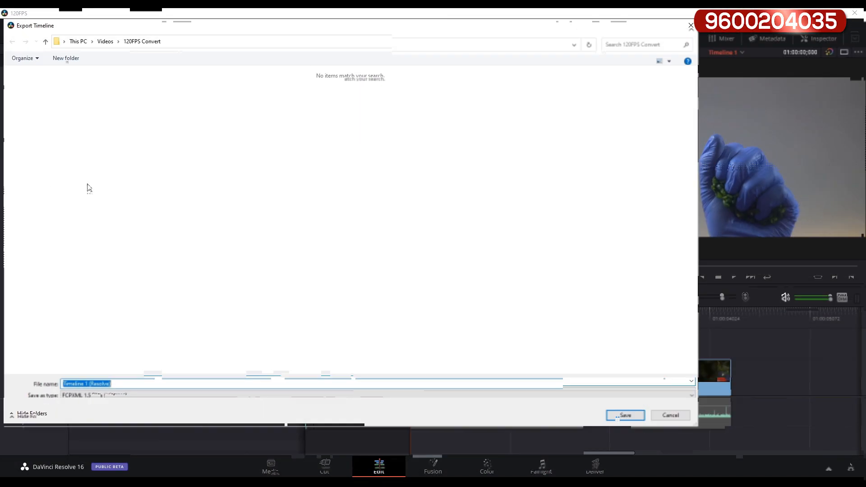
pyautogui.click(119, 392)
pyautogui.click(98, 402)
pyautogui.click(117, 381)
pyautogui.write('120FPS File')
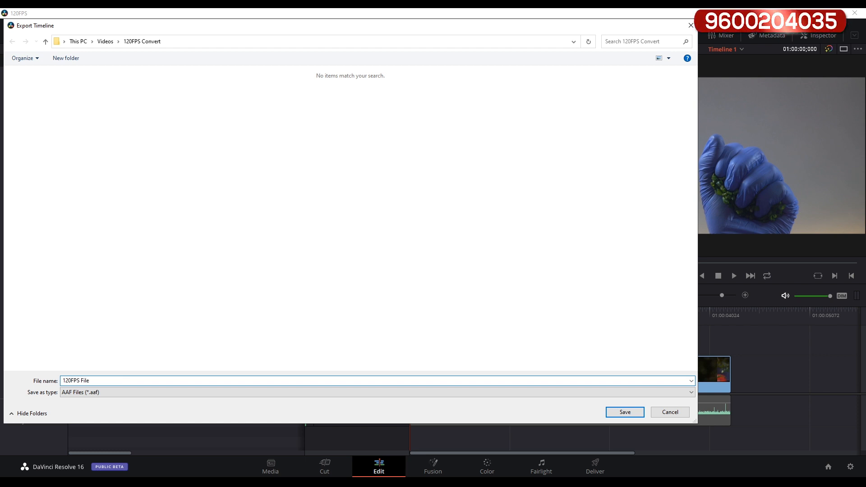
pyautogui.press('Return')
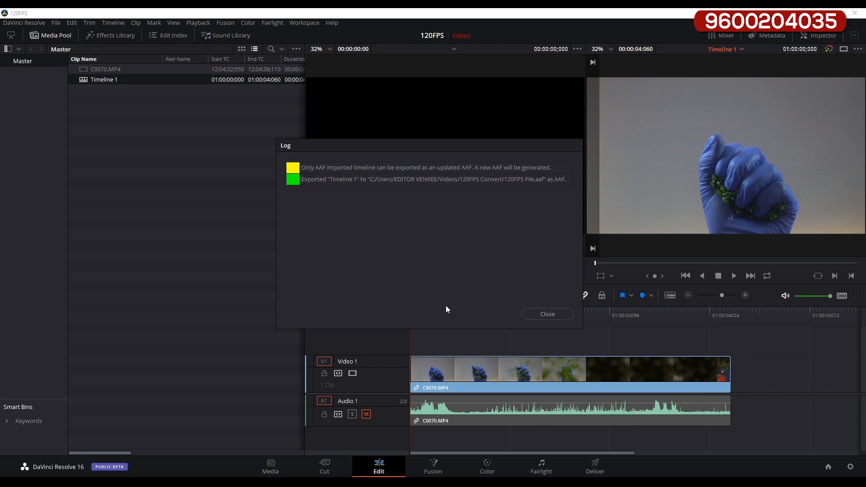
pyautogui.click(551, 314)
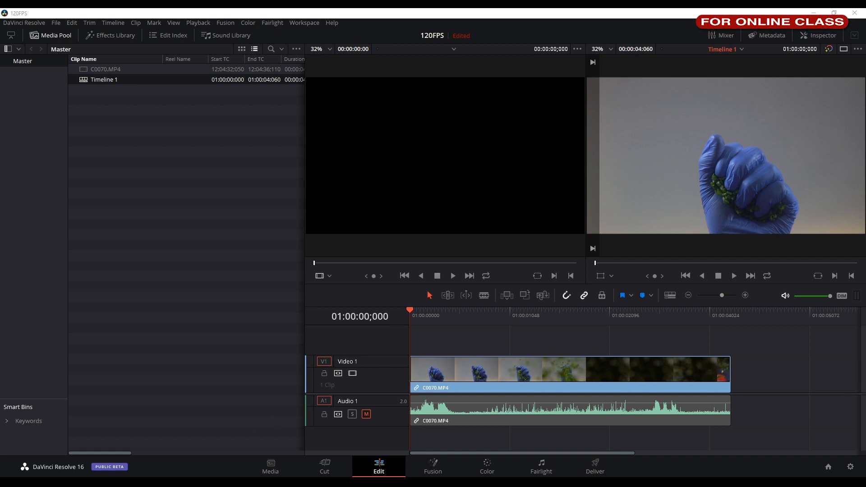
# Switch to File Explorer and copy the rendered files C0070, C0070_A01 and C0070_A02 from the 120FPS Convert folder
pyautogui.moveTo(229, 473)
pyautogui.click(199, 464)
pyautogui.moveTo(223, 156); pyautogui.dragTo(88, 127)
pyautogui.rightClick(87, 126)
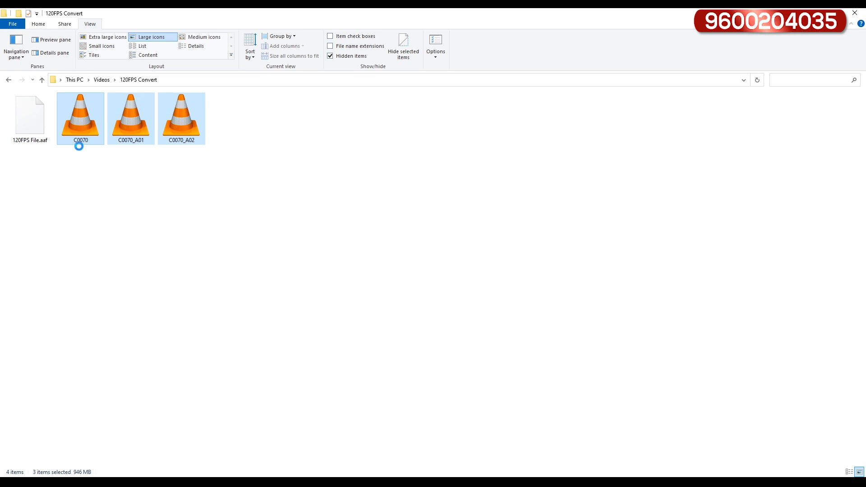
pyautogui.click(184, 205)
pyautogui.moveTo(77, 159); pyautogui.dragTo(190, 118)
pyautogui.rightClick(187, 116)
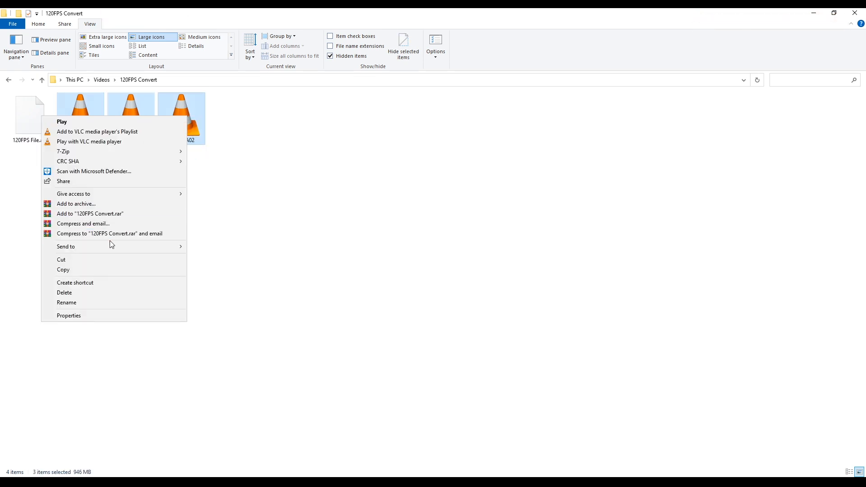
pyautogui.click(103, 270)
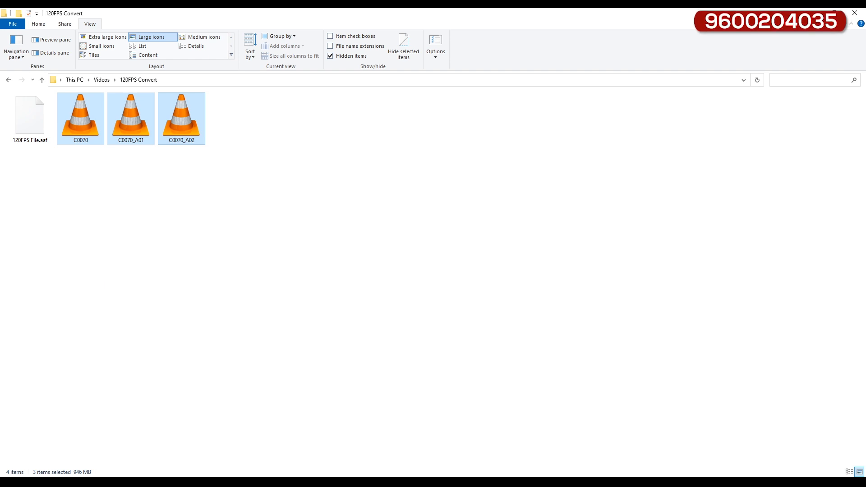
# Create a new folder named 2 inside the Avid MediaFiles MXF folder on the E: drive
pyautogui.click(272, 447)
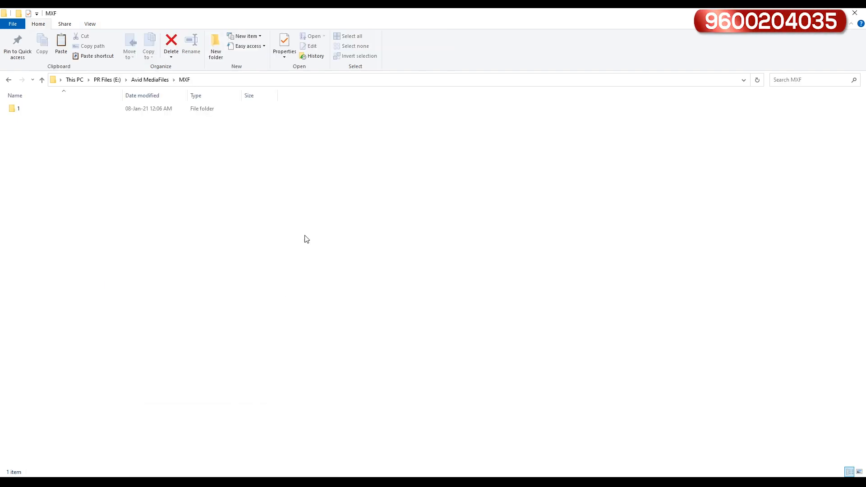
pyautogui.click(159, 84)
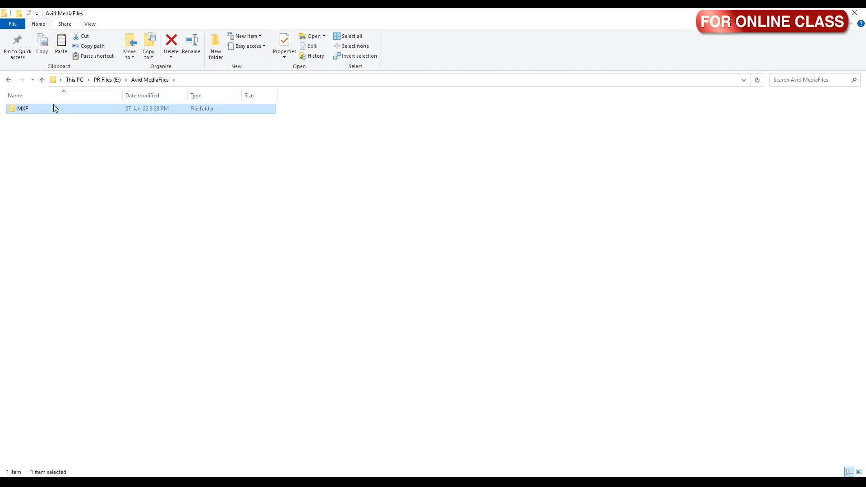
pyautogui.moveTo(22, 112)
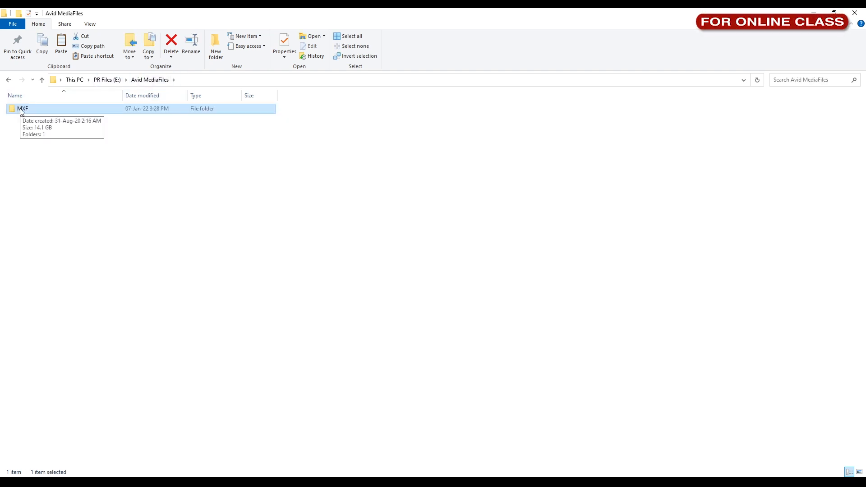
pyautogui.doubleClick(21, 110)
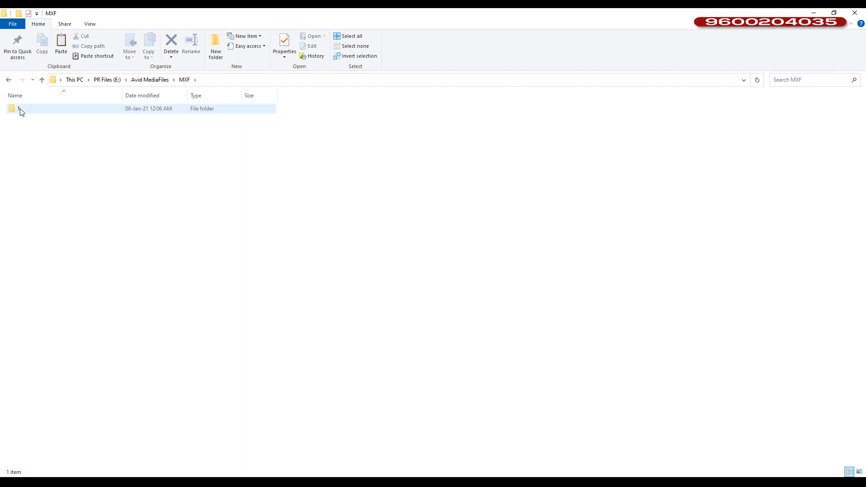
pyautogui.moveTo(21, 112)
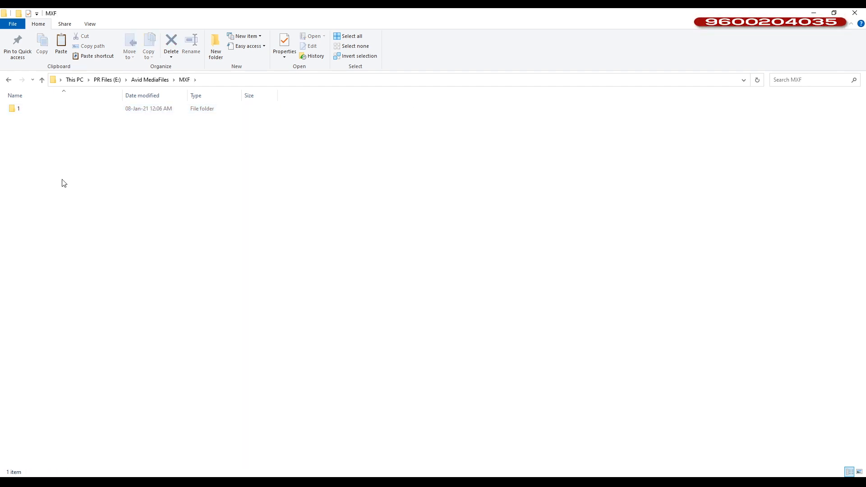
pyautogui.rightClick(120, 194)
pyautogui.moveTo(94, 303)
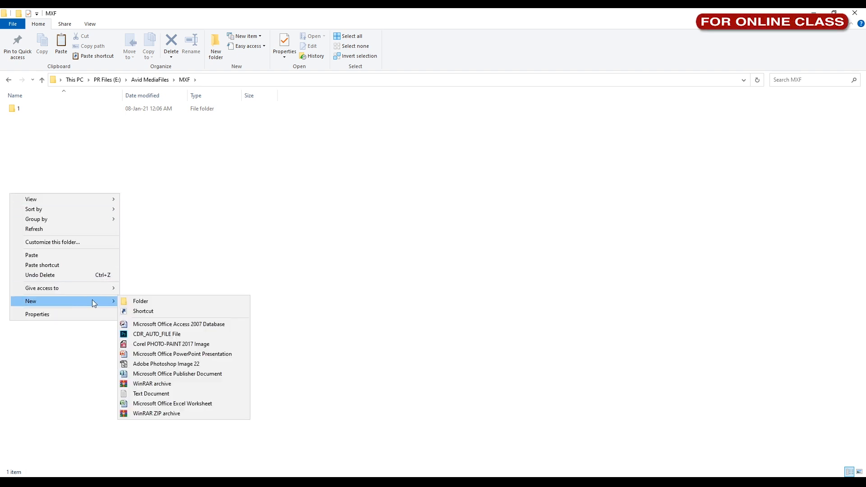
pyautogui.click(136, 302)
pyautogui.write('2')
pyautogui.click(143, 305)
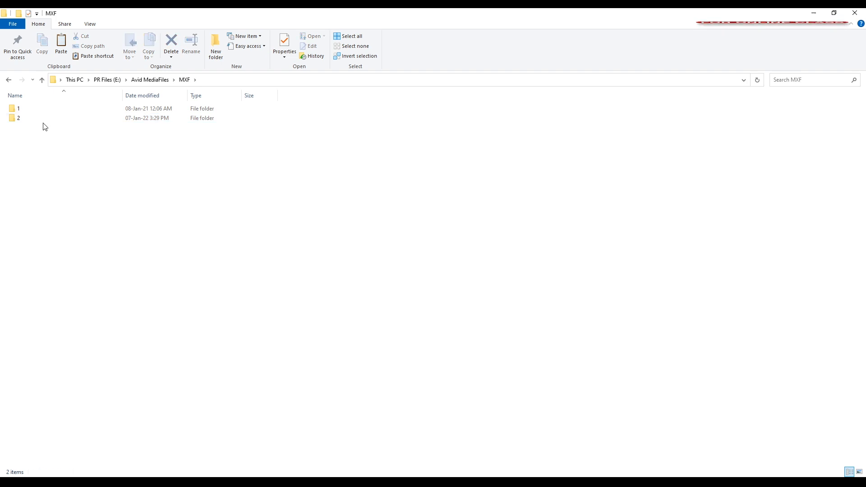
# Open folder 2 and paste the copied C0070, C0070_A01 and C0070_A02 files into it
pyautogui.click(44, 117)
pyautogui.doubleClick(45, 118)
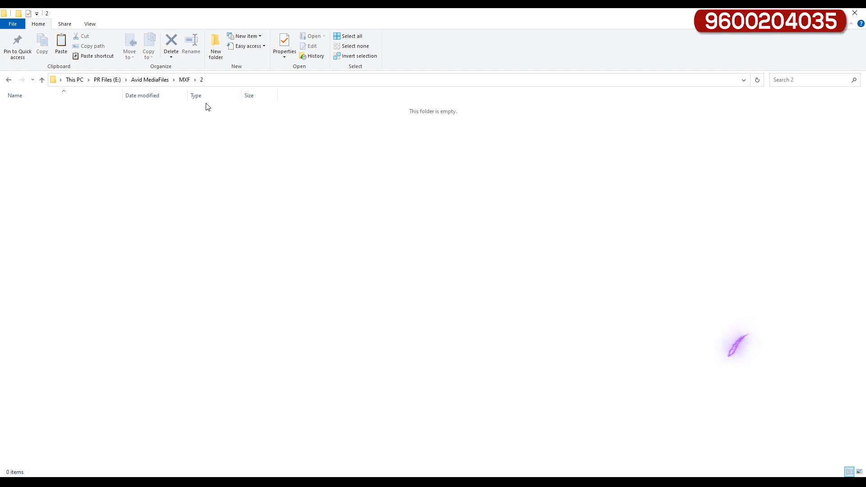
pyautogui.rightClick(174, 171)
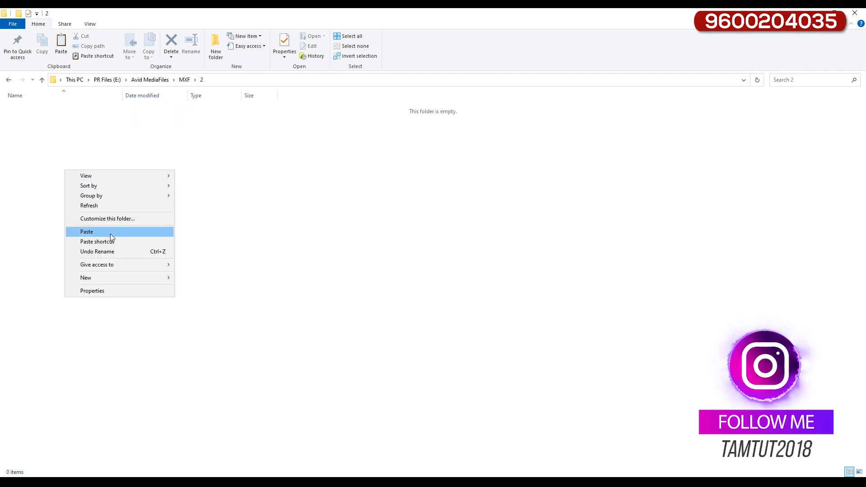
pyautogui.click(110, 234)
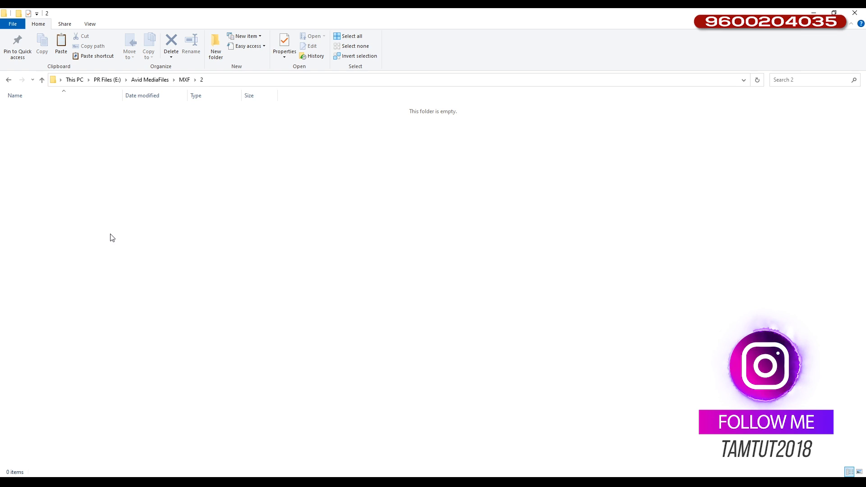
pyautogui.click(42, 141)
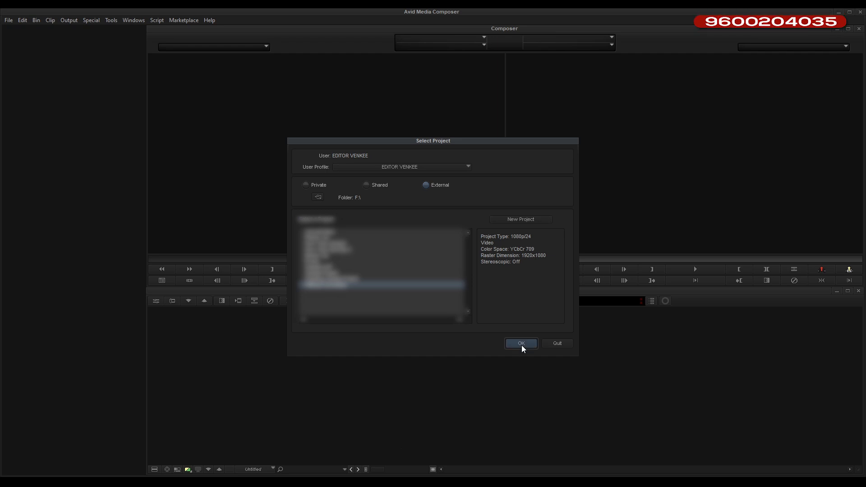
# Switch to Avid Media Composer, open the 1080p/24 project Without Convertion, and import 120FPS File.aaf from the 120FPS Convert folder into its bin
pyautogui.click(521, 343)
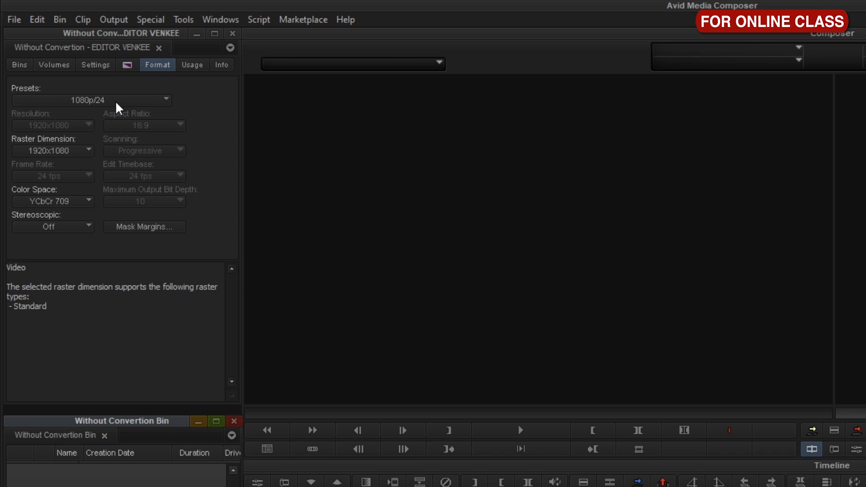
pyautogui.click(160, 70)
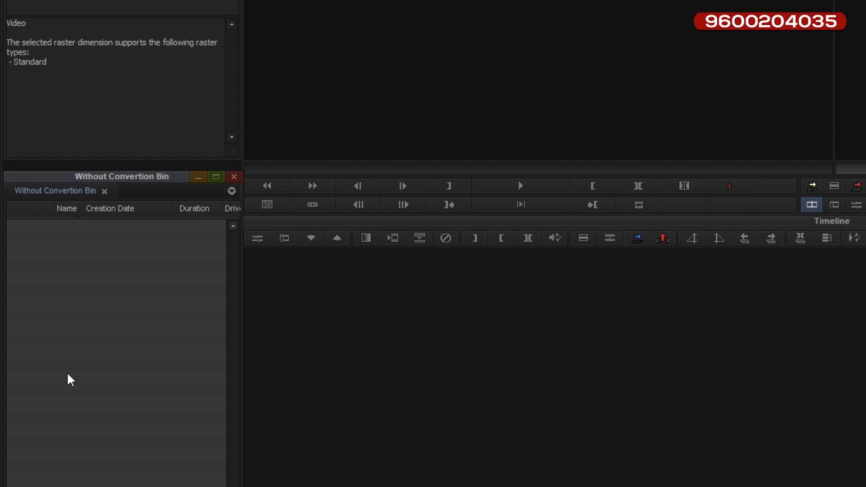
pyautogui.rightClick(68, 377)
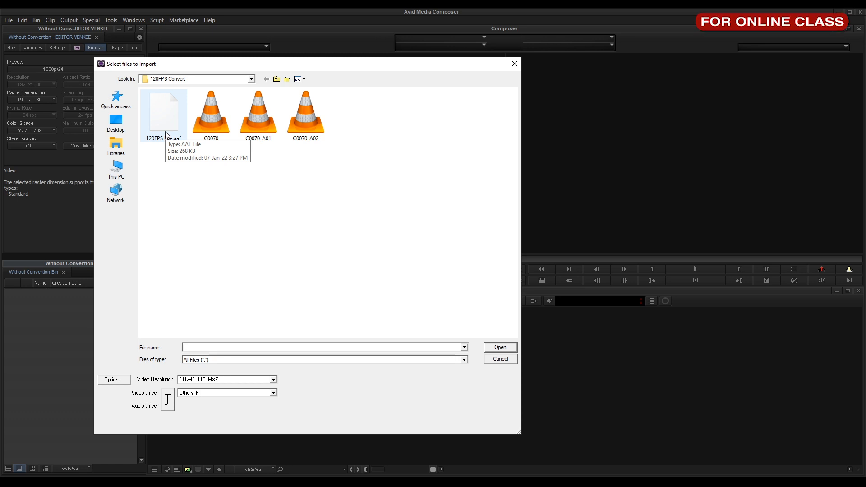
pyautogui.click(166, 135)
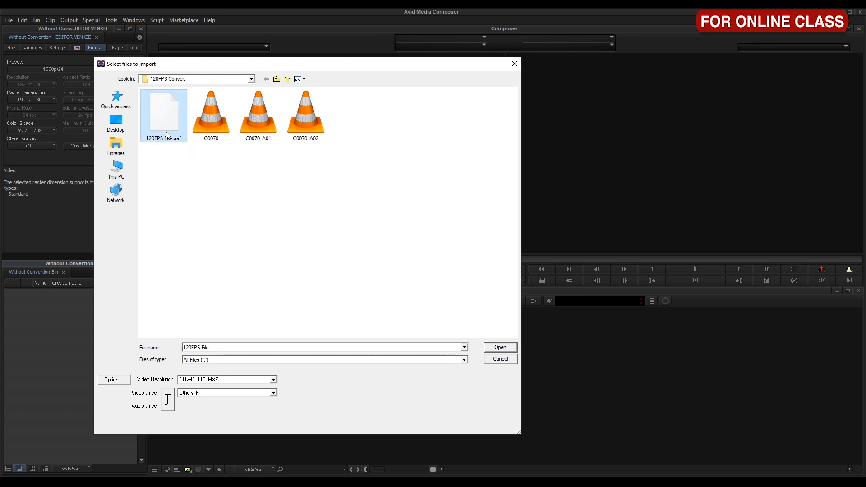
pyautogui.click(495, 350)
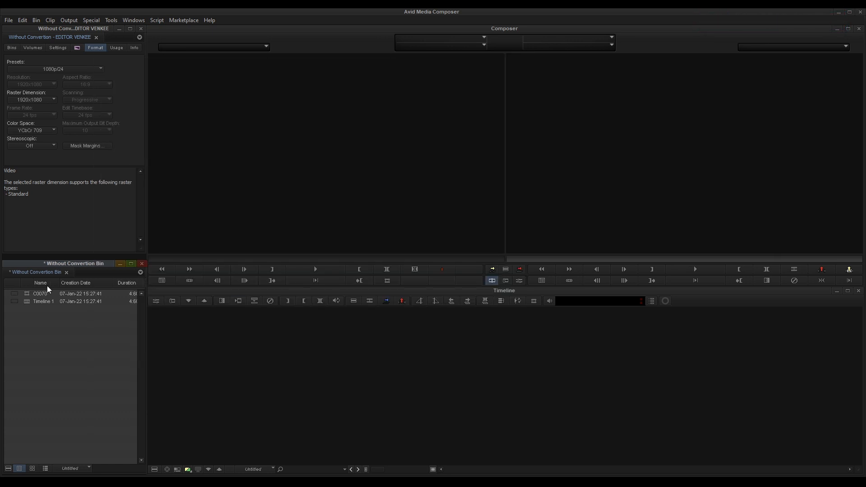
# Load the imported Timeline 1 sequence as a copy modified to match the project's play rate, and return to its start
pyautogui.doubleClick(25, 304)
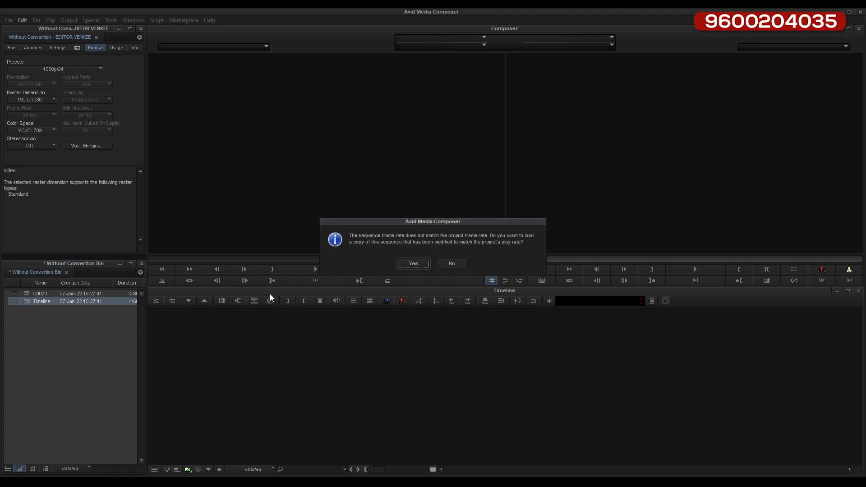
pyautogui.click(413, 263)
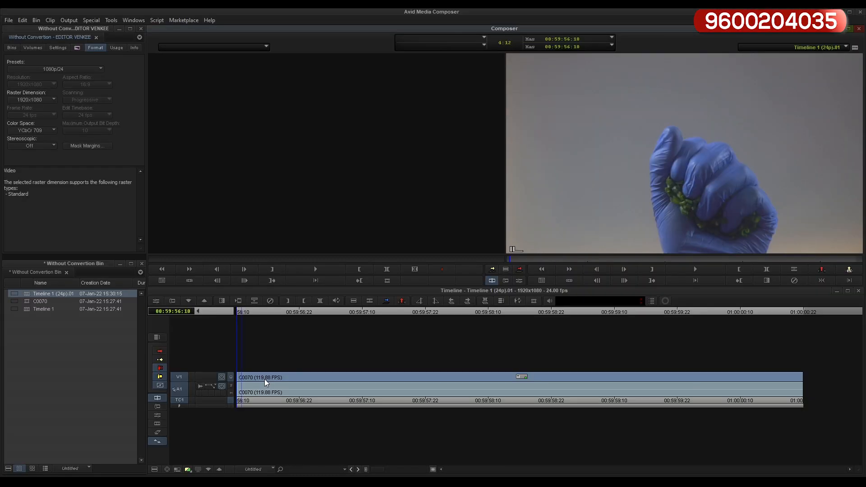
pyautogui.moveTo(249, 312); pyautogui.dragTo(240, 370)
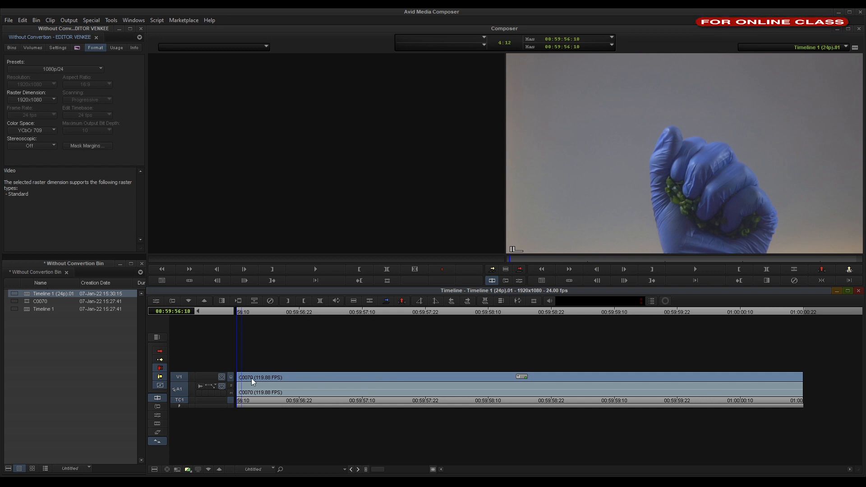
# Promote the V1 clip's motion adapter to a Timewarp in the Motion Effect Editor and show its speed graph
pyautogui.click(158, 302)
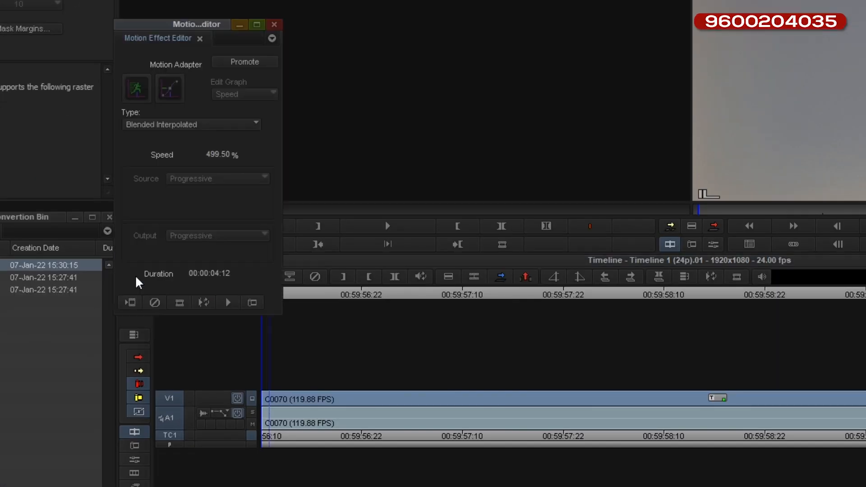
pyautogui.click(259, 65)
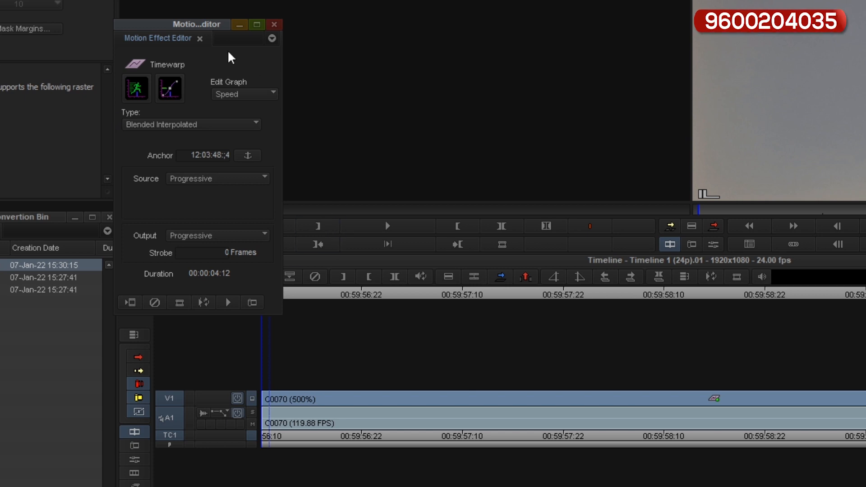
pyautogui.click(137, 93)
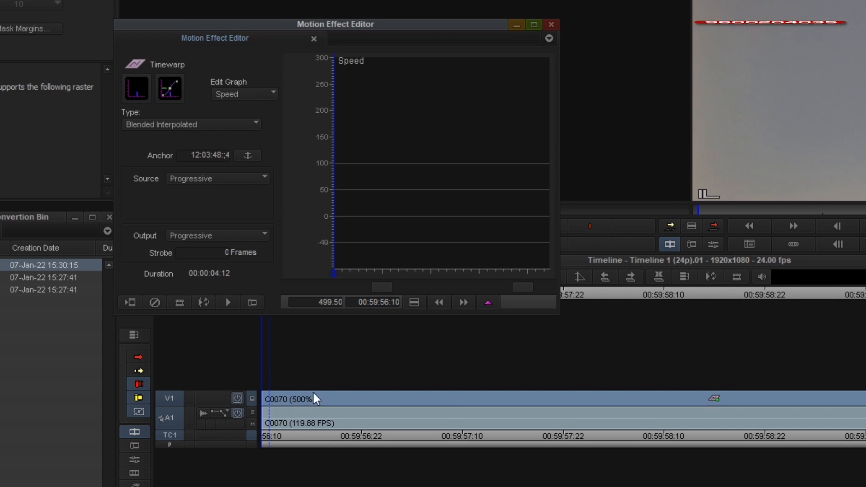
# Set the Timewarp speed of clip C0070 to 100 and close the Motion Effect Editor
pyautogui.click(318, 302)
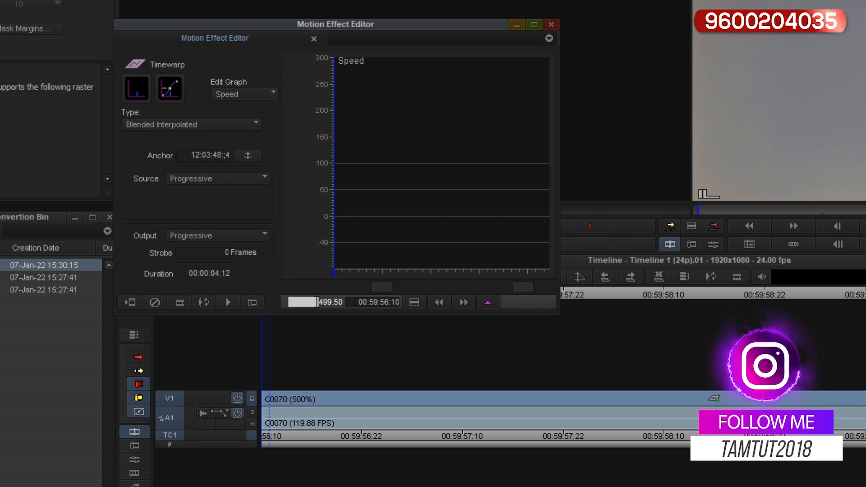
pyautogui.write('100')
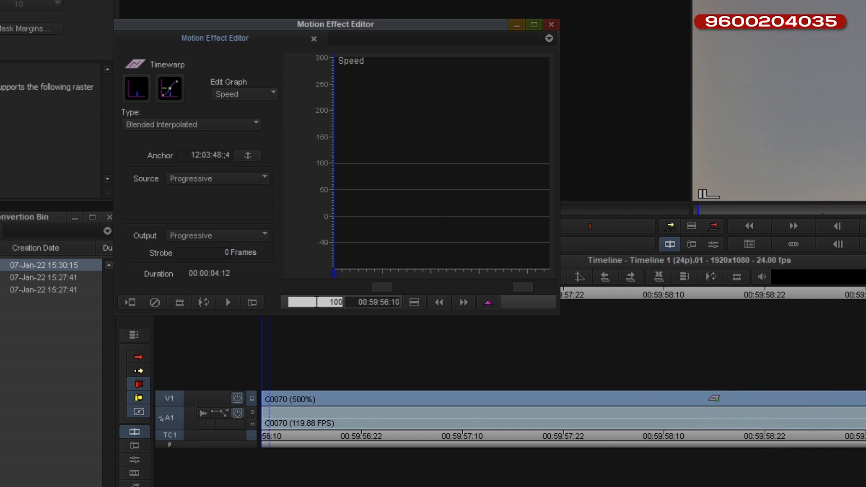
pyautogui.press('Return')
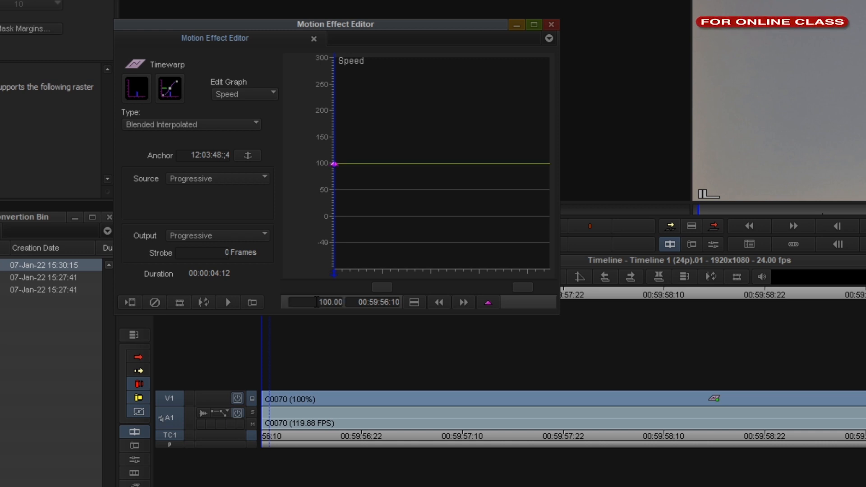
pyautogui.click(550, 25)
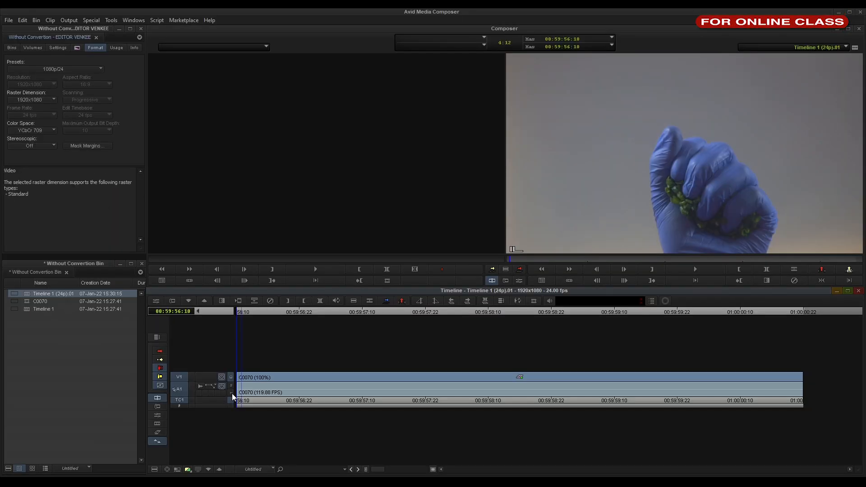
# Mute audio track A1 and play the video clip in the zoomed-out timeline through to near its end
pyautogui.click(231, 393)
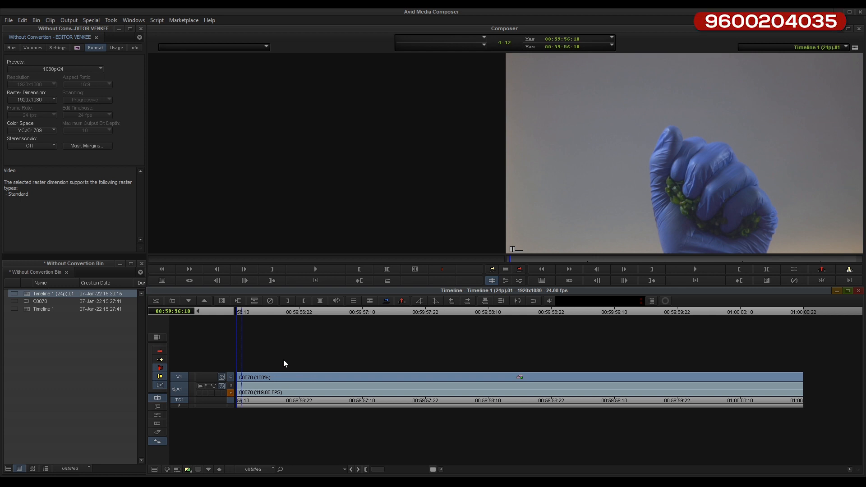
pyautogui.moveTo(242, 309); pyautogui.dragTo(270, 317)
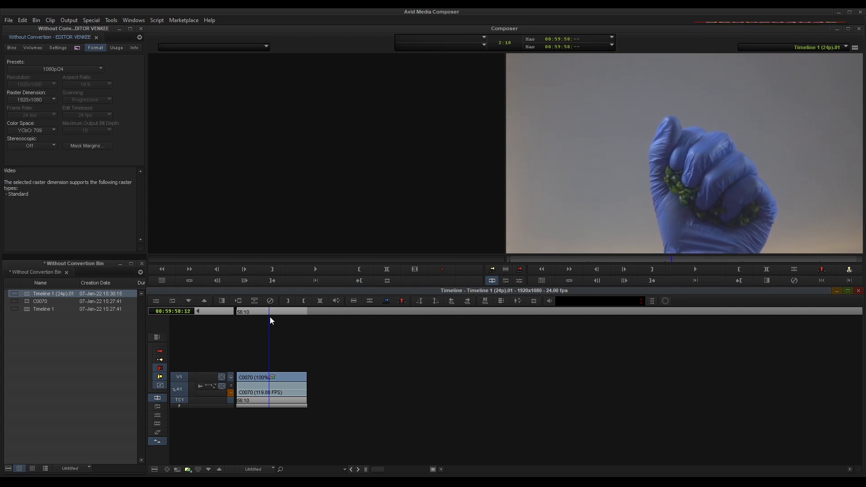
pyautogui.press('space')
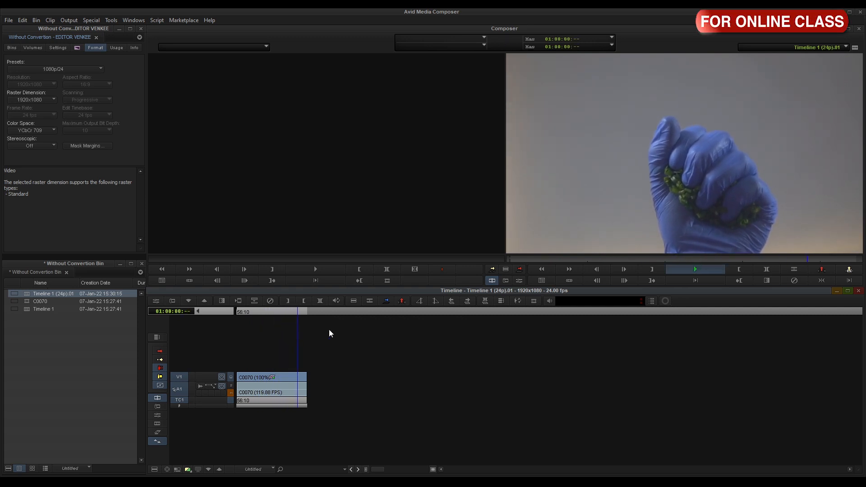
pyautogui.moveTo(302, 310); pyautogui.dragTo(305, 354)
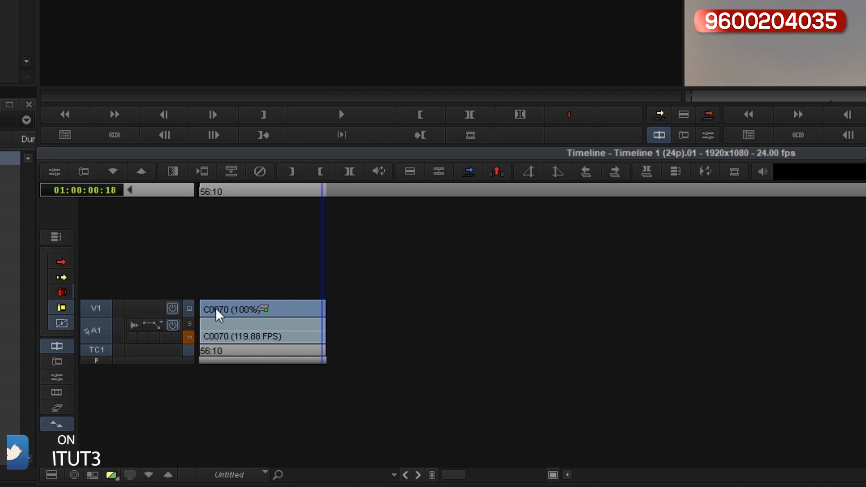
# Trim the end of the V1 clip outward to include the remaining slow-motion footage, and play the extended clip
pyautogui.click(326, 308)
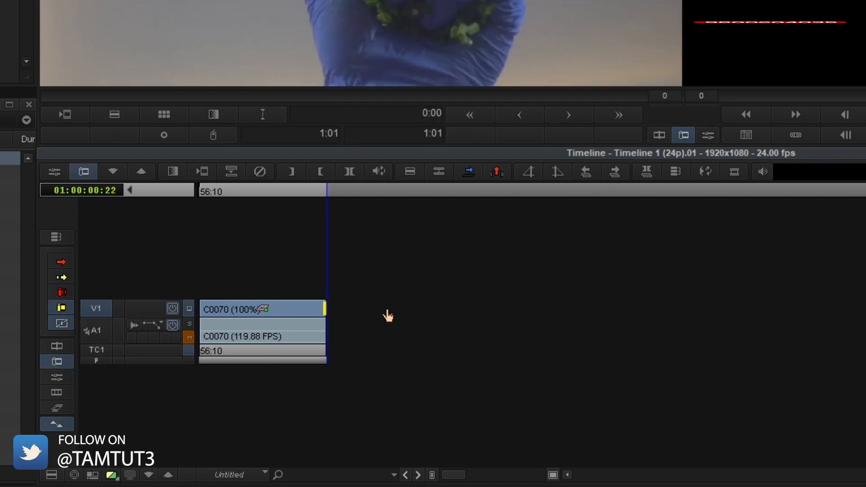
pyautogui.moveTo(675, 328); pyautogui.dragTo(689, 328)
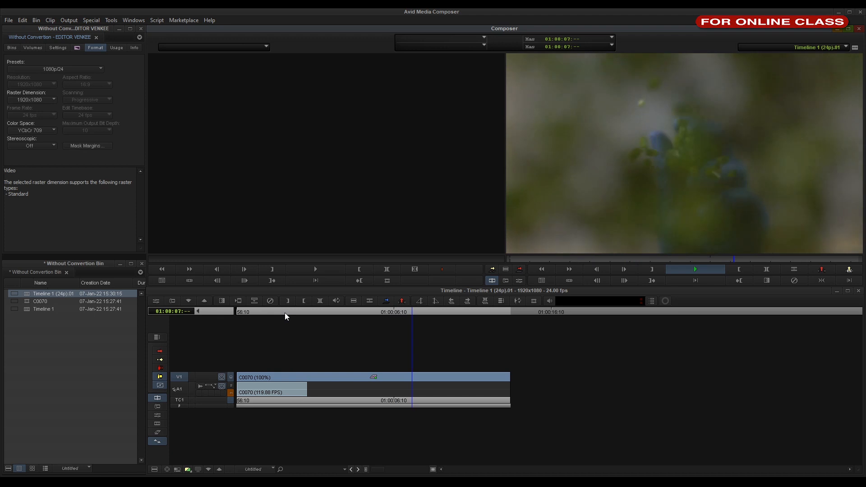
pyautogui.press('space')
pyautogui.moveTo(400, 312); pyautogui.dragTo(384, 326)
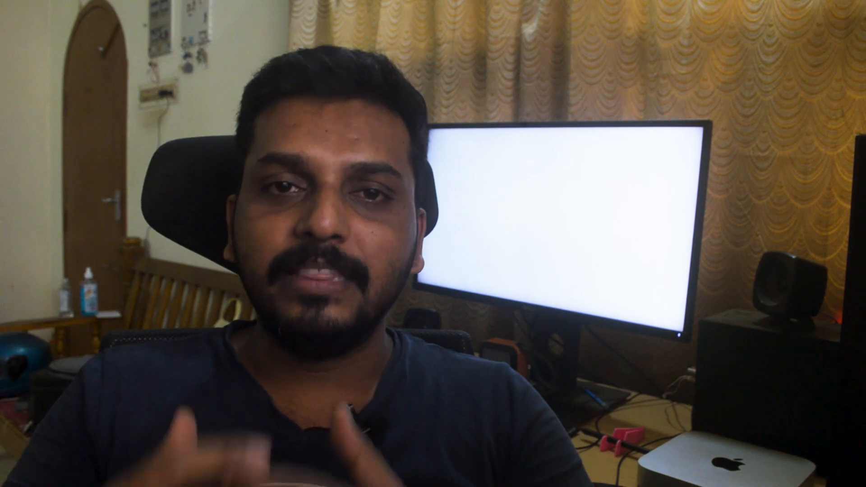